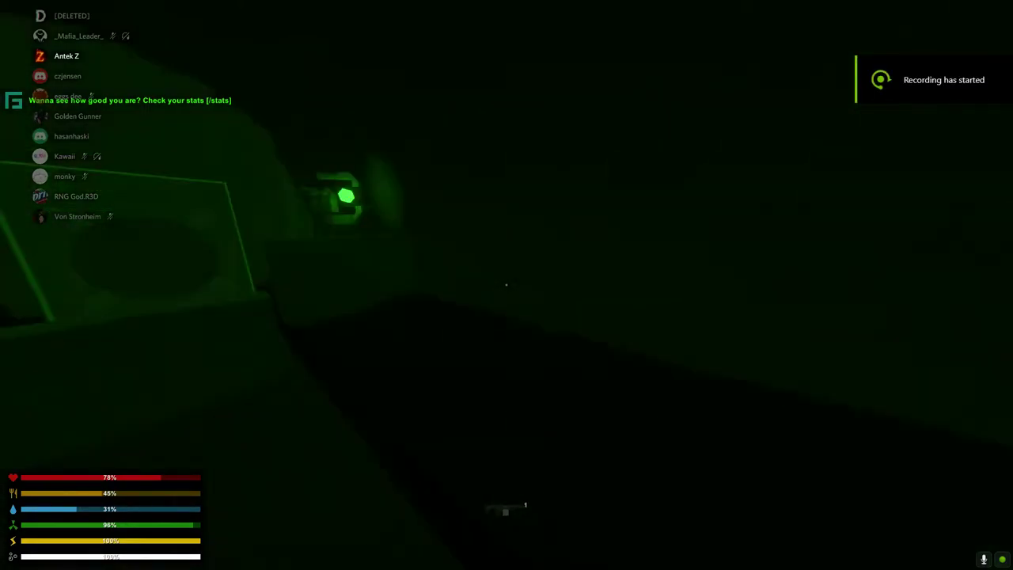
# Check the world map, then walk through the tunnel doors to the sewer base teleporter
pyautogui.press('m')
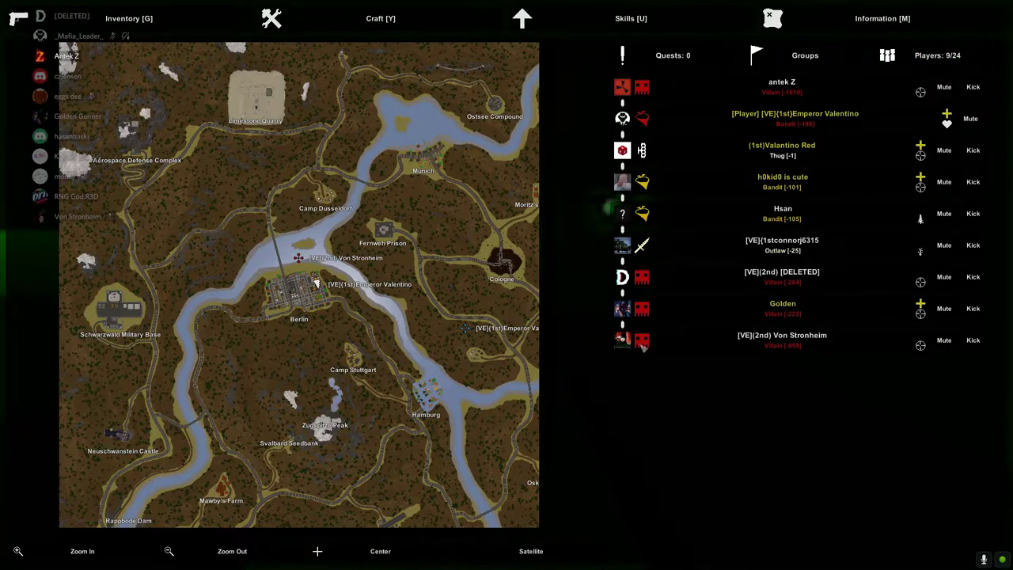
pyautogui.press('m')
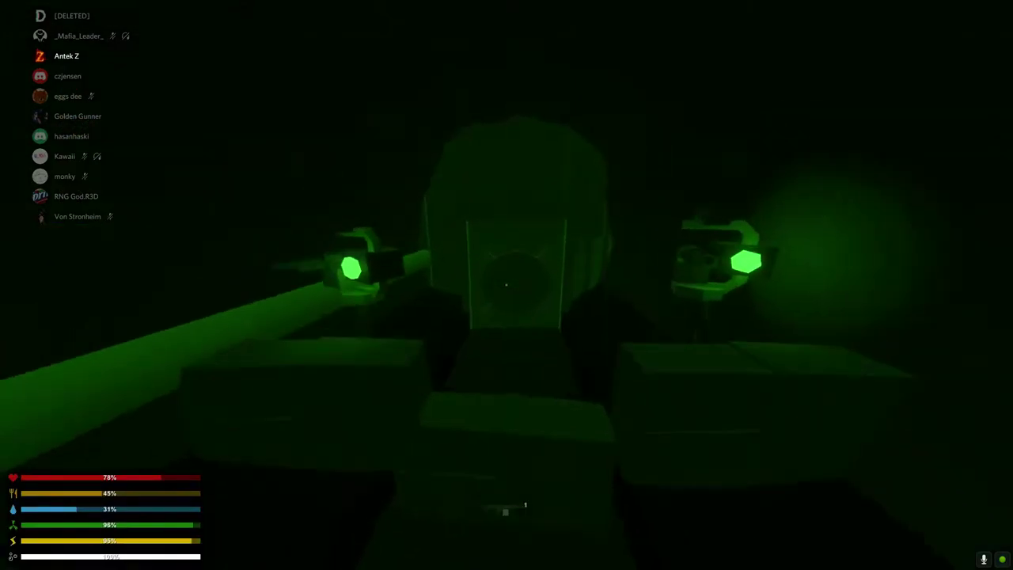
pyautogui.press('w')
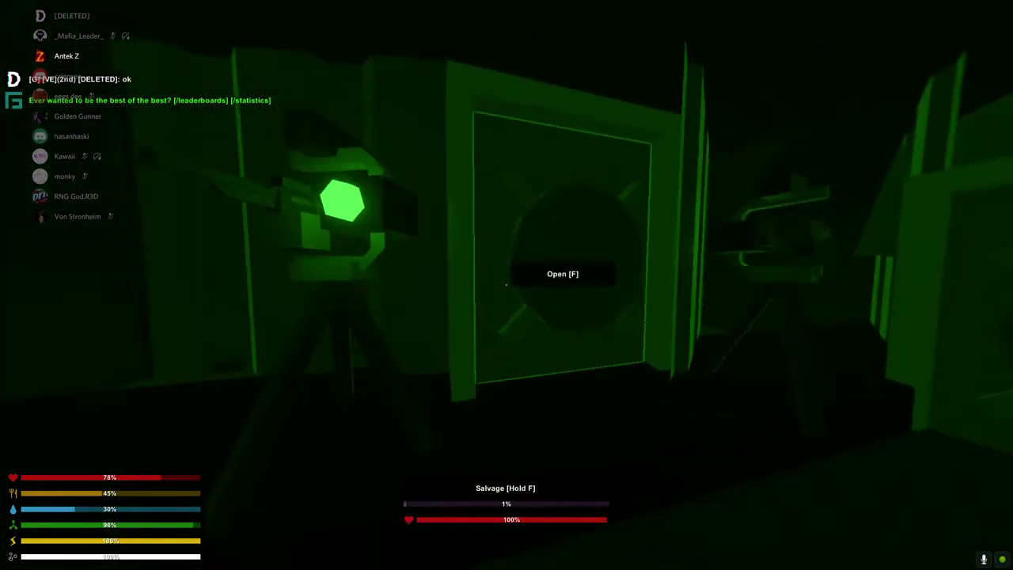
pyautogui.press('f')
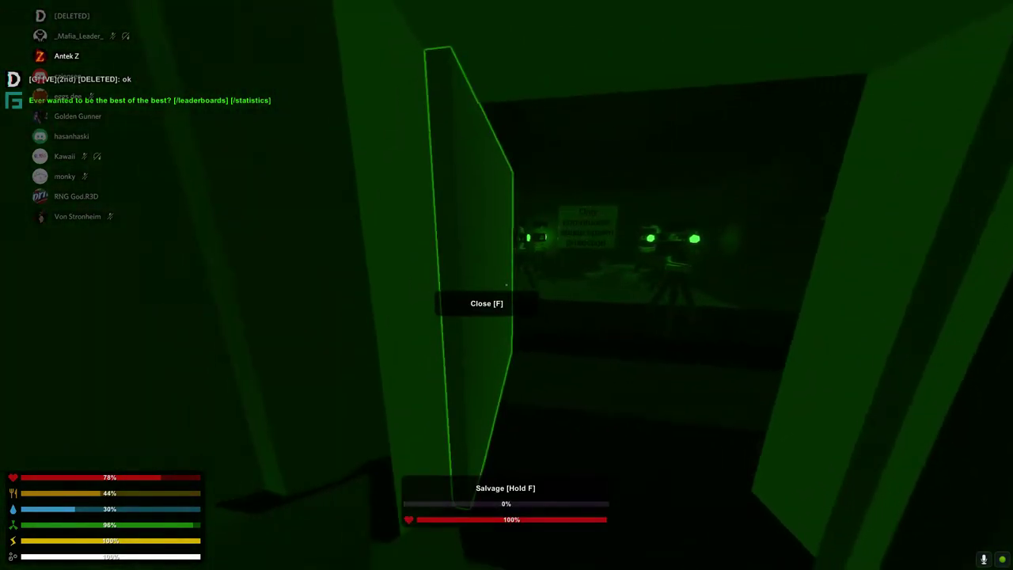
pyautogui.press('f')
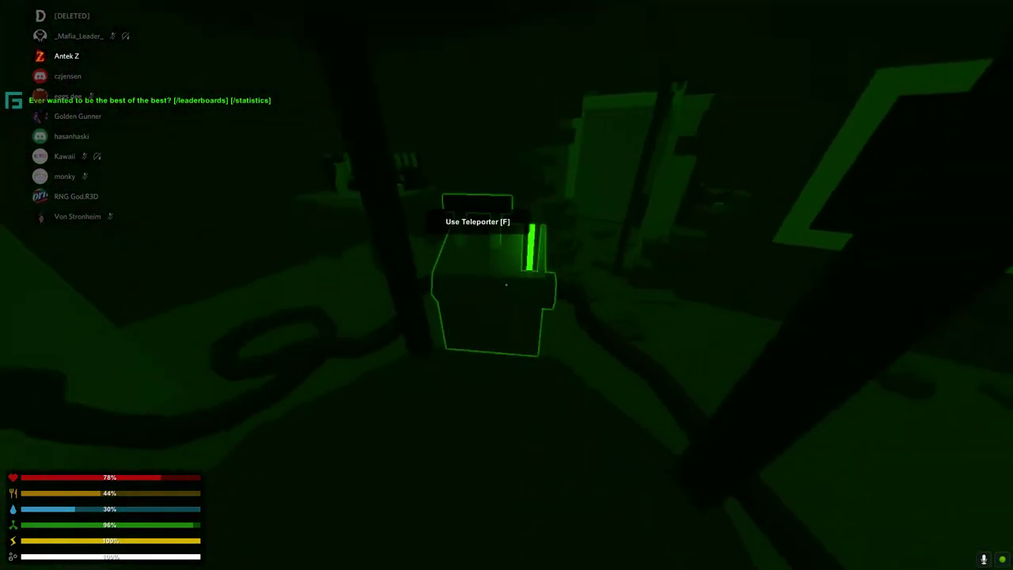
# Use the sewer base teleporter to reach the castle's throne hall
pyautogui.press('f')
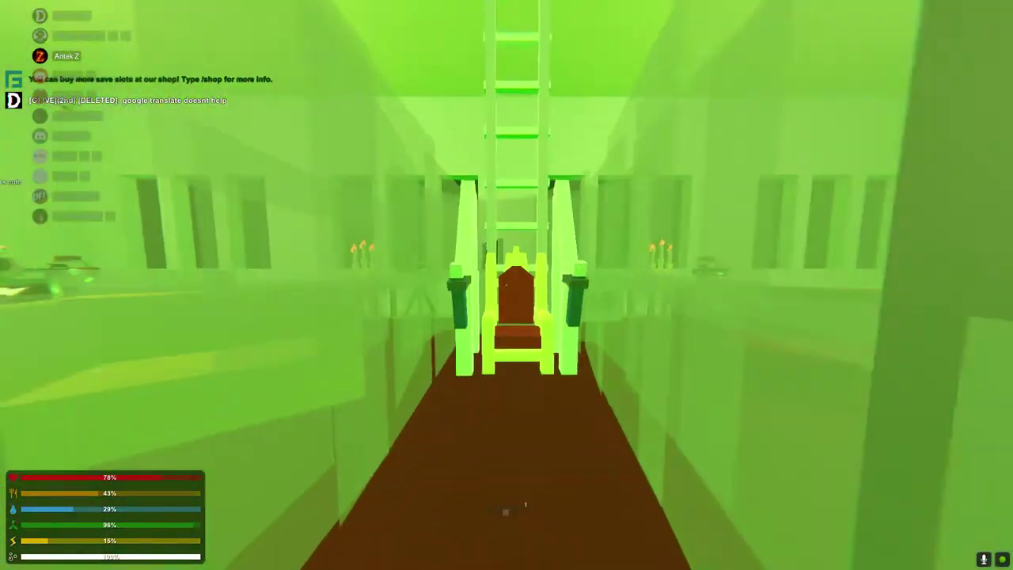
# Open the gesture wheel and look around the hall of mounted sentry turrets
pyautogui.press('c')
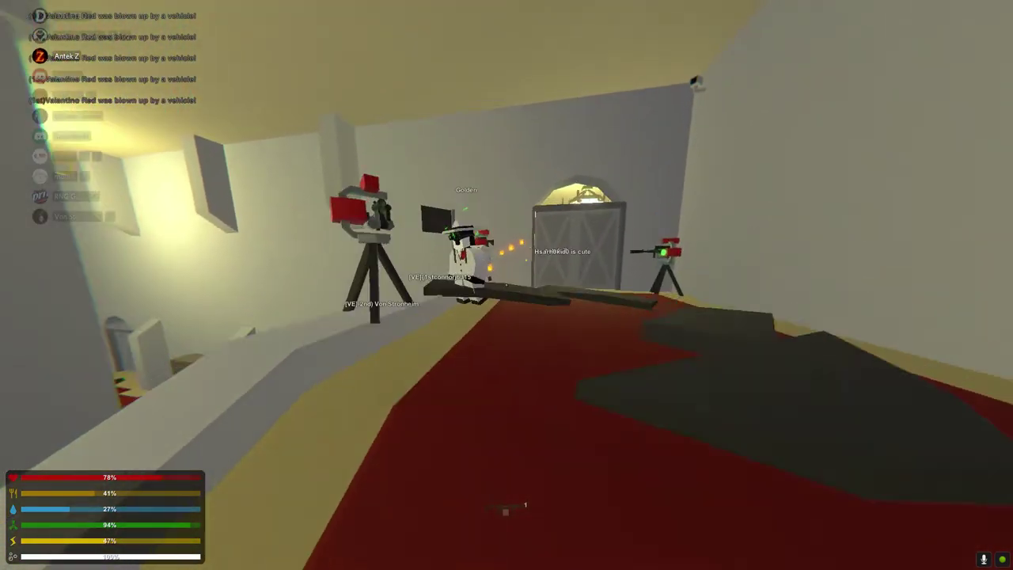
# Open the upper-floor double door into the red-carpeted corridor with the other players
pyautogui.press('f')
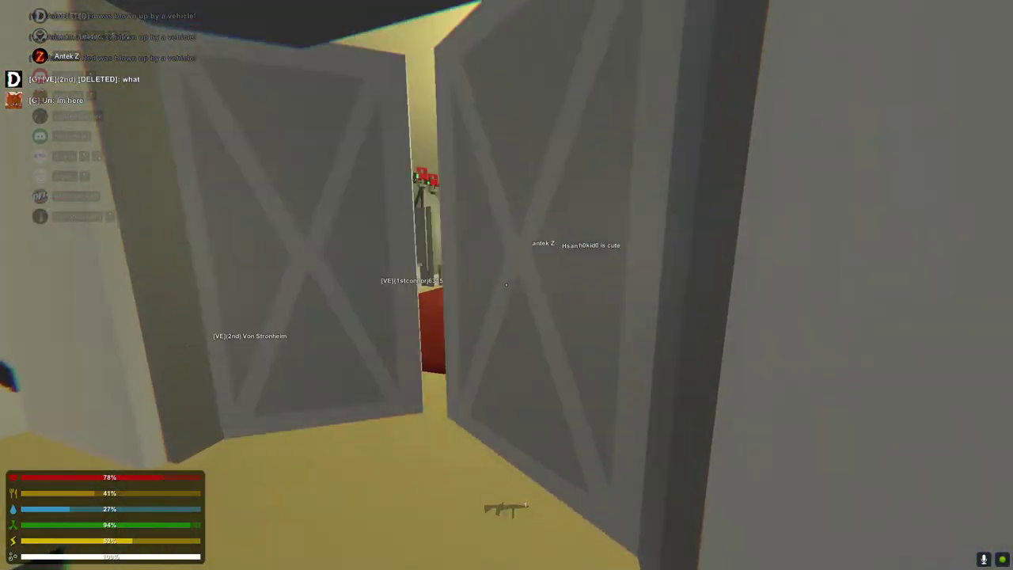